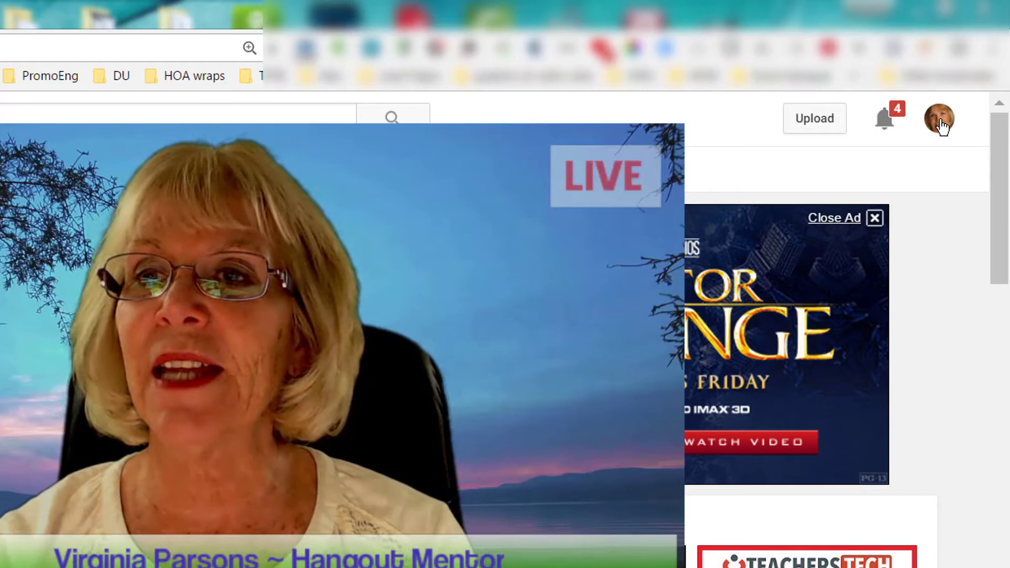
- Open Creator Studio from the profile avatar's account menu
{"action": "left_click", "coordinate": [939, 120]}
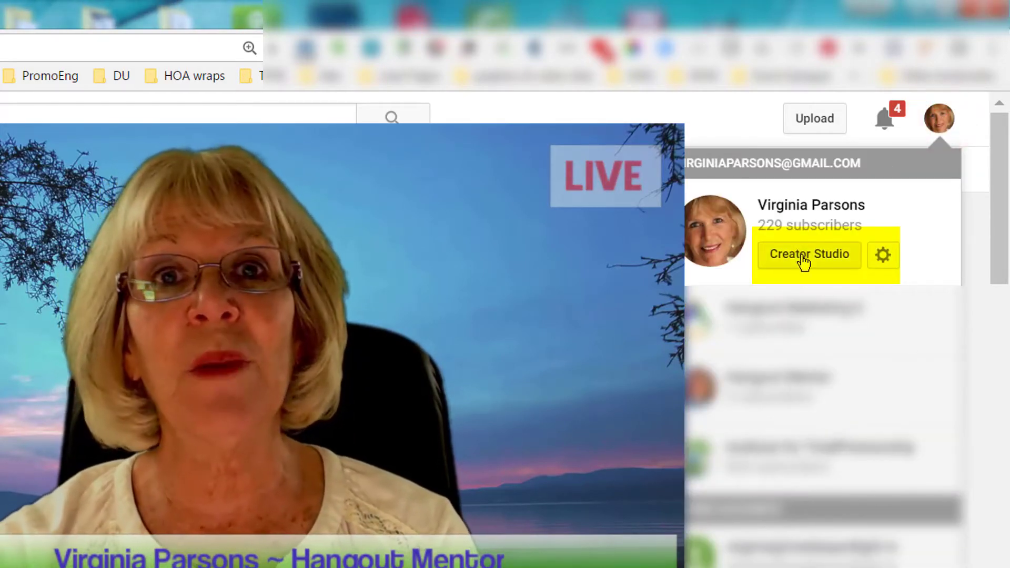
{"action": "left_click", "coordinate": [803, 260]}
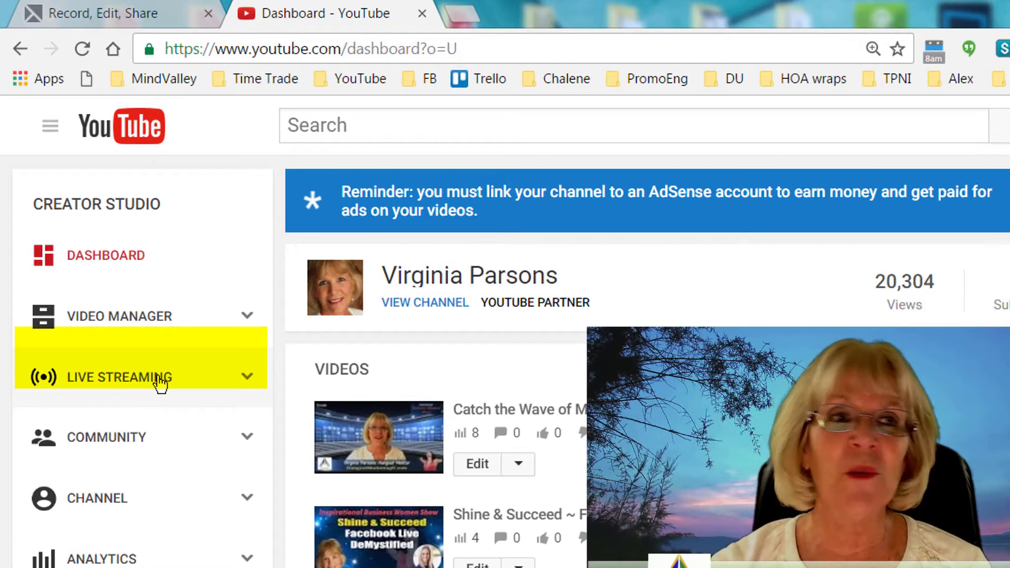
- Go to Live Streaming > Events to see the channel's upcoming live event
{"action": "left_click", "coordinate": [249, 383]}
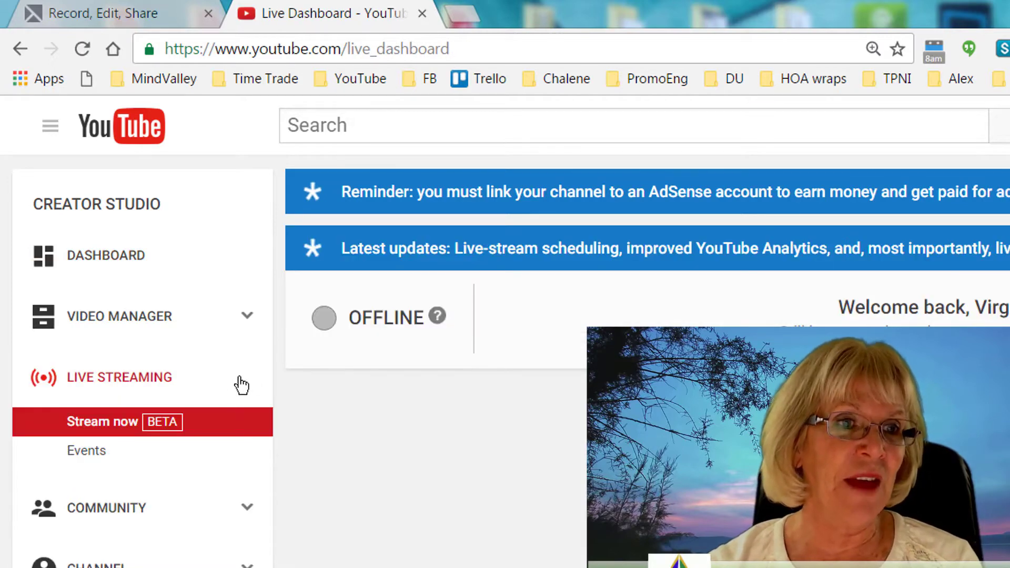
{"action": "left_click", "coordinate": [86, 455]}
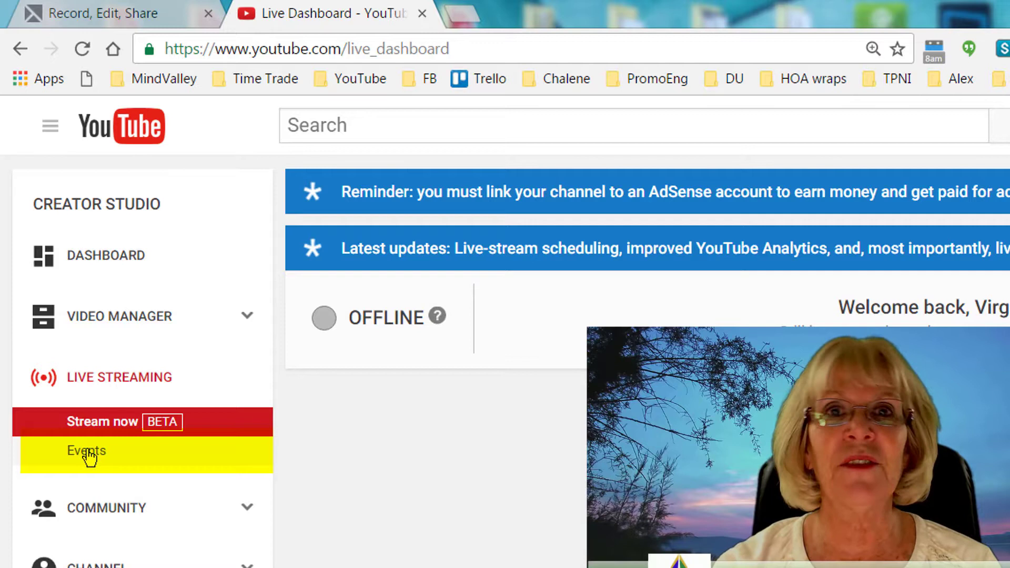
{"action": "left_click", "coordinate": [88, 455]}
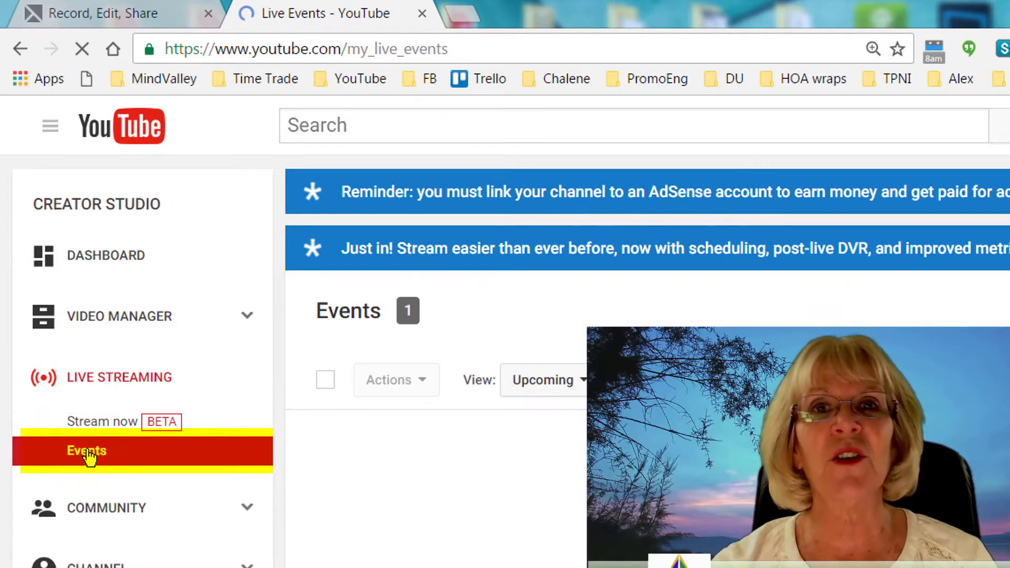
{"action": "left_click", "coordinate": [88, 455]}
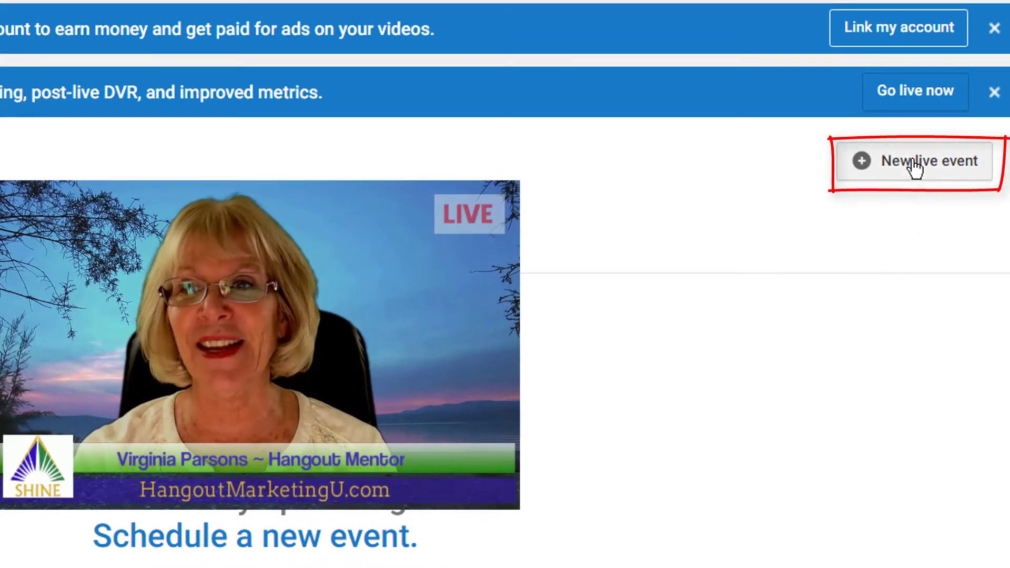
- Create a new live event and title it 'awesome title'
{"action": "left_click", "coordinate": [913, 163]}
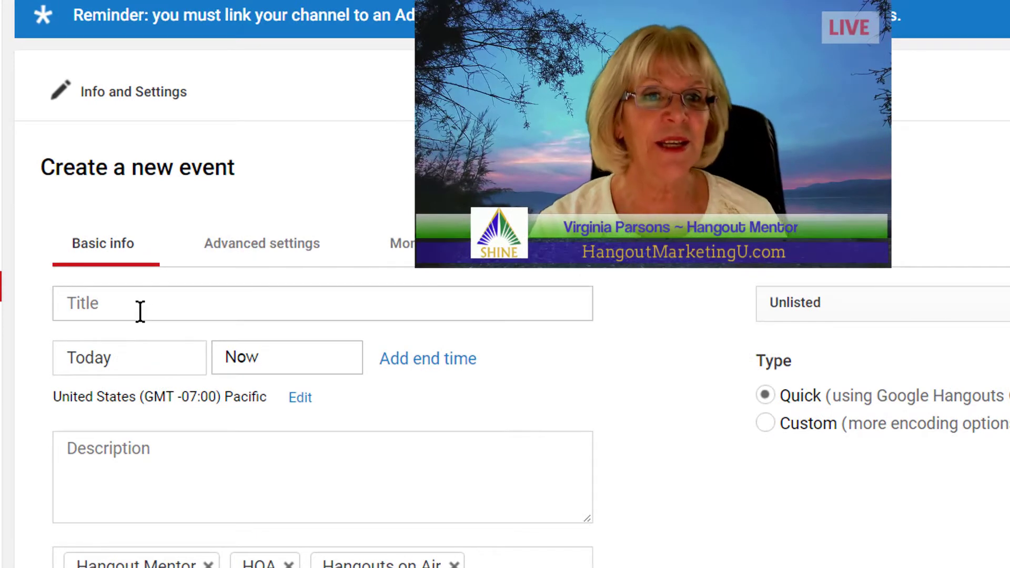
{"action": "left_click", "coordinate": [140, 310]}
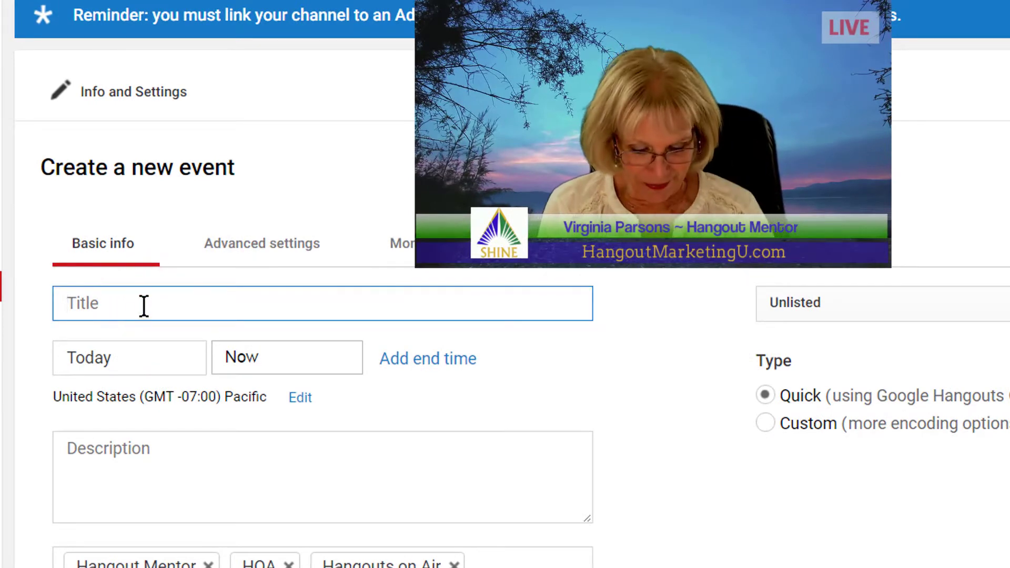
{"action": "type", "text": "awesometit"}
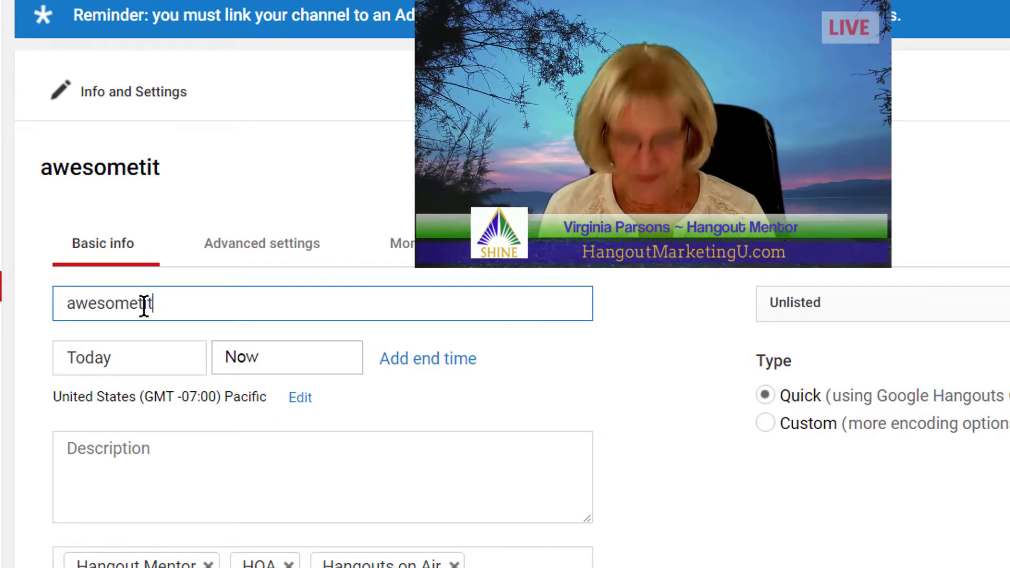
{"action": "type", "text": "le"}
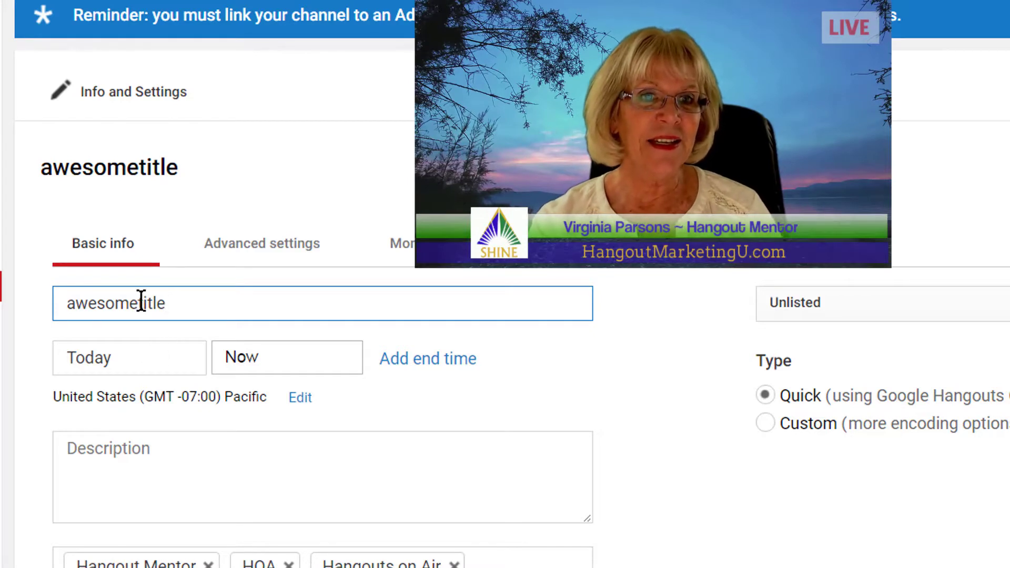
{"action": "left_click", "coordinate": [140, 301]}
{"action": "left_click", "coordinate": [140, 300]}
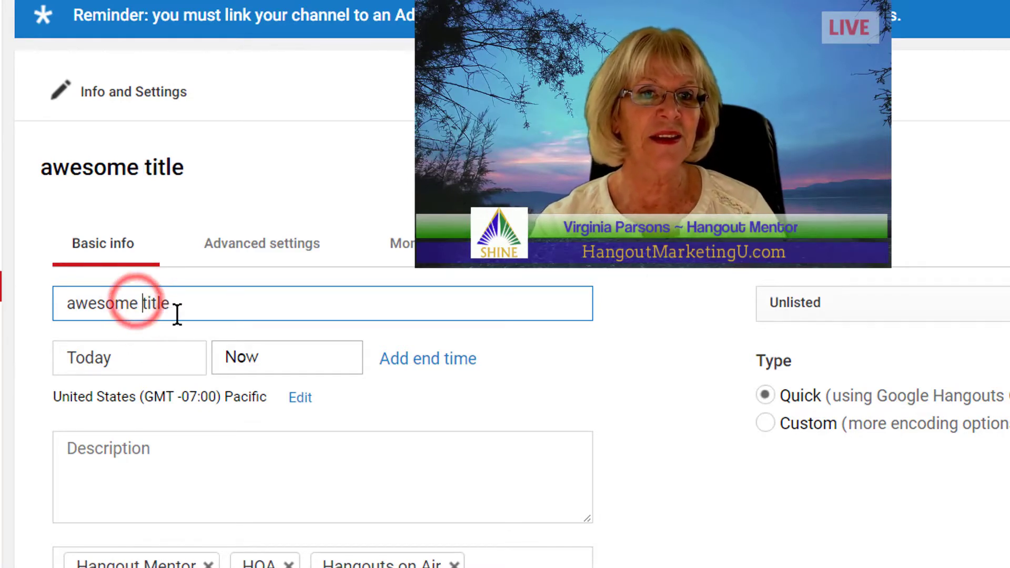
- Keep the event's start at Today, Now, and move to the Description field
{"action": "left_click", "coordinate": [132, 358]}
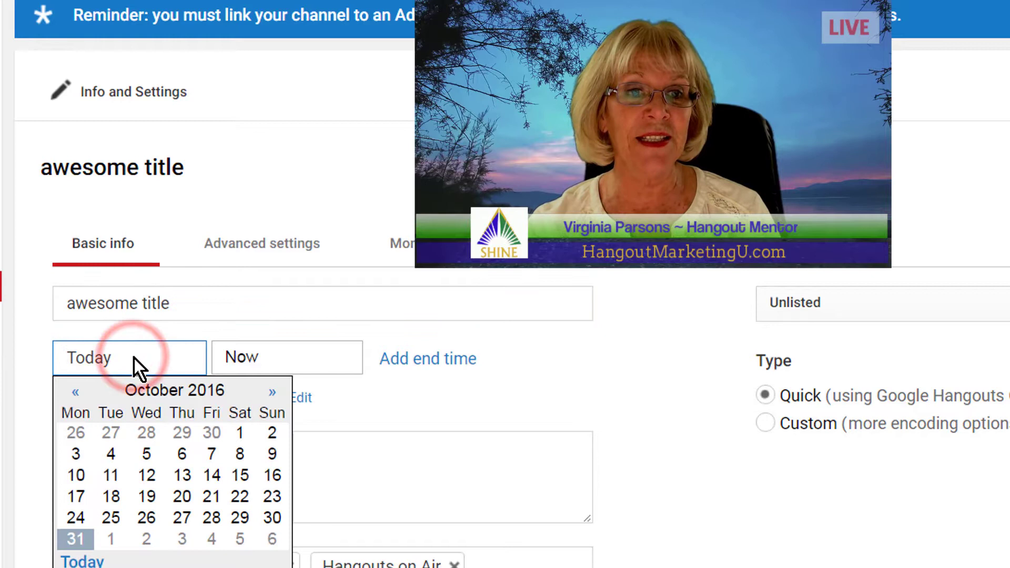
{"action": "left_click", "coordinate": [309, 361]}
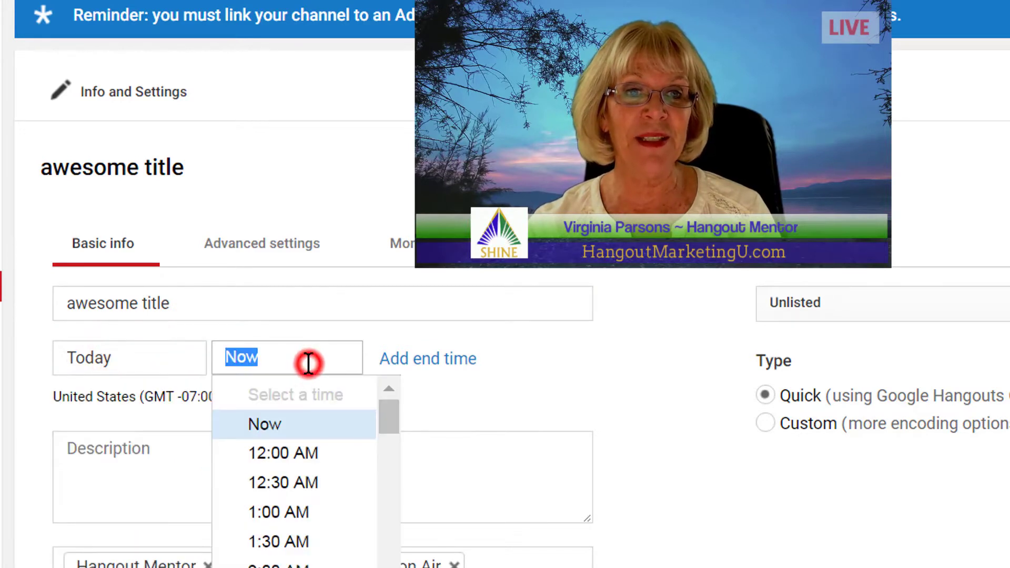
{"action": "left_click", "coordinate": [541, 351]}
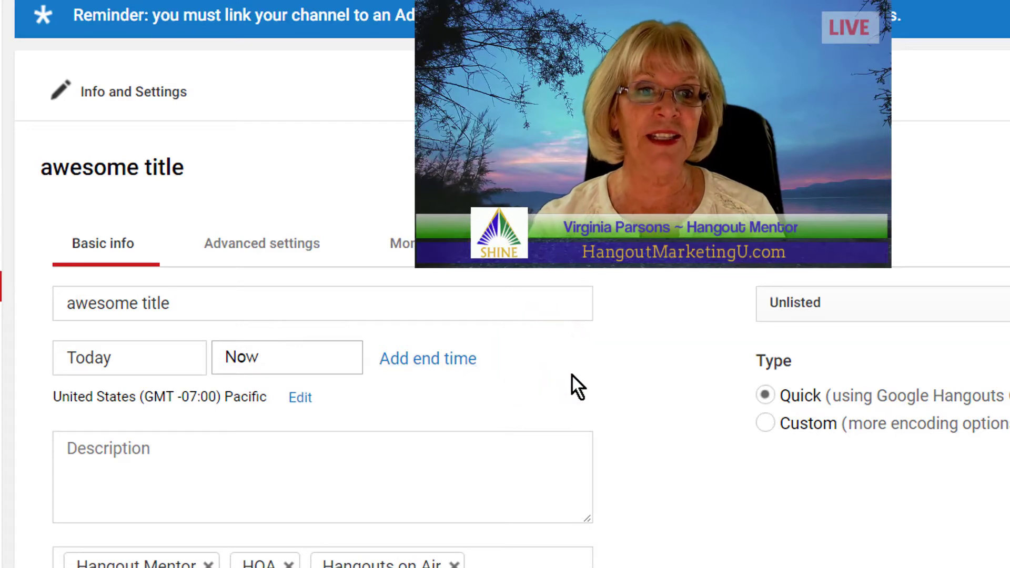
{"action": "left_click", "coordinate": [167, 445]}
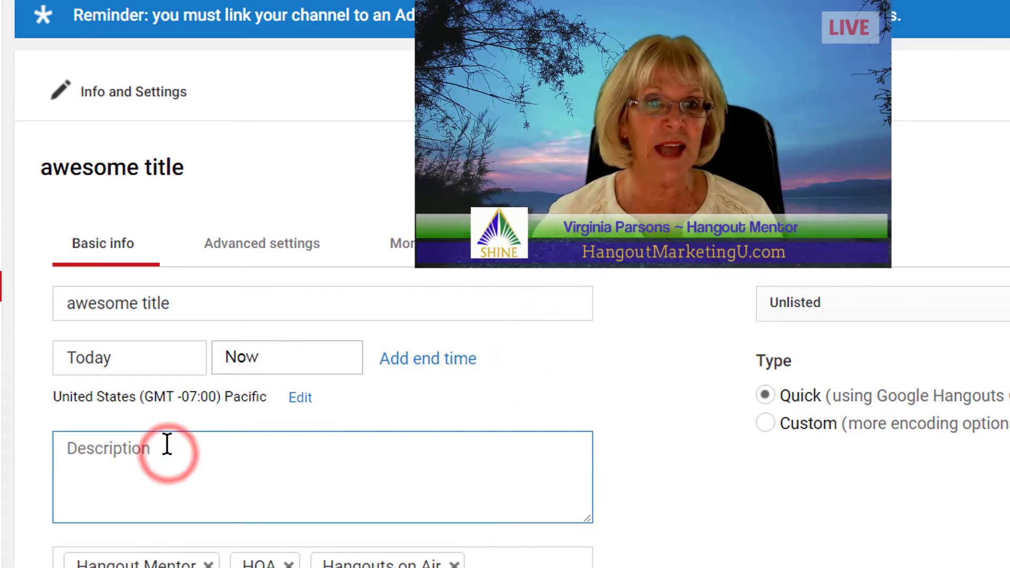
- Enter the description 'awesome description', fixing 'awesoem' with the spelling suggestion 'awesome'
{"action": "type", "text": "awesoem description"}
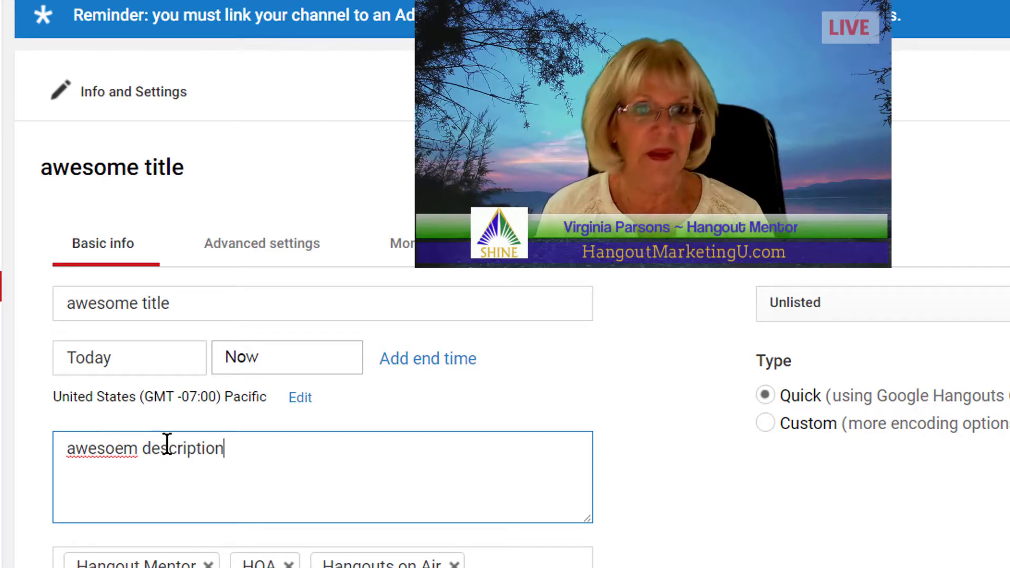
{"action": "right_click", "coordinate": [107, 447]}
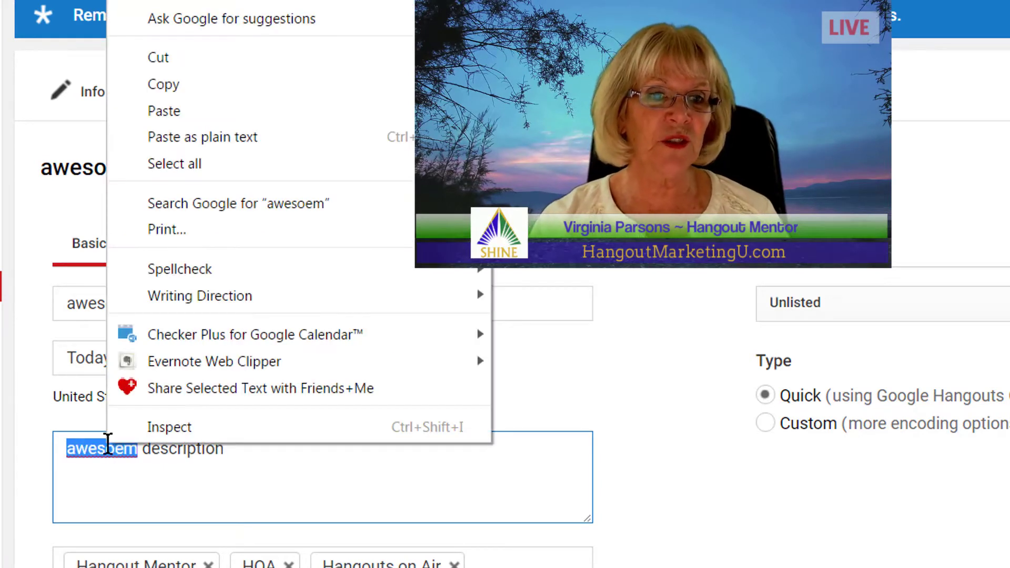
{"action": "left_click", "coordinate": [173, 2]}
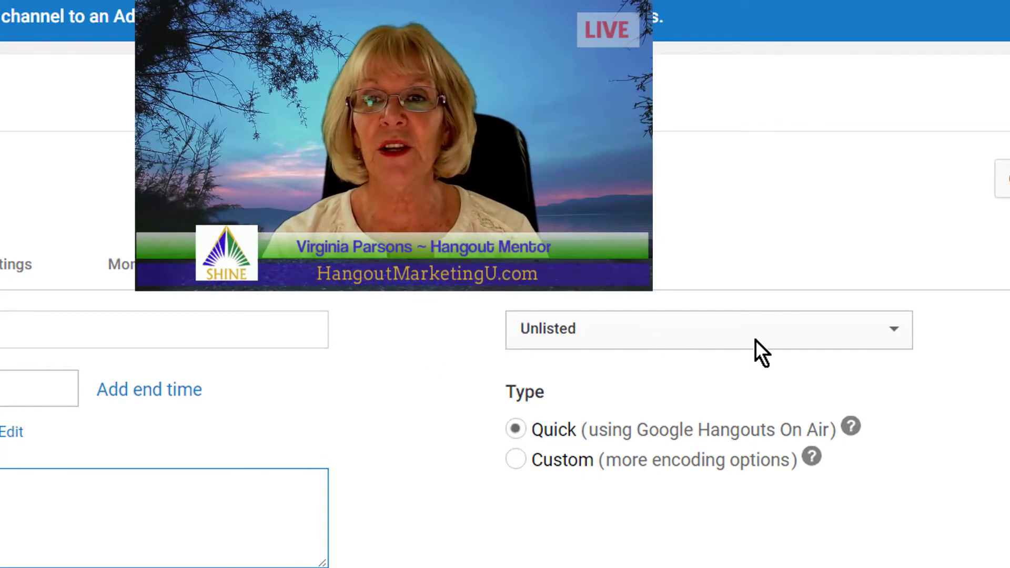
- Switch the event's privacy dropdown from Public to Unlisted
{"action": "left_click", "coordinate": [895, 330]}
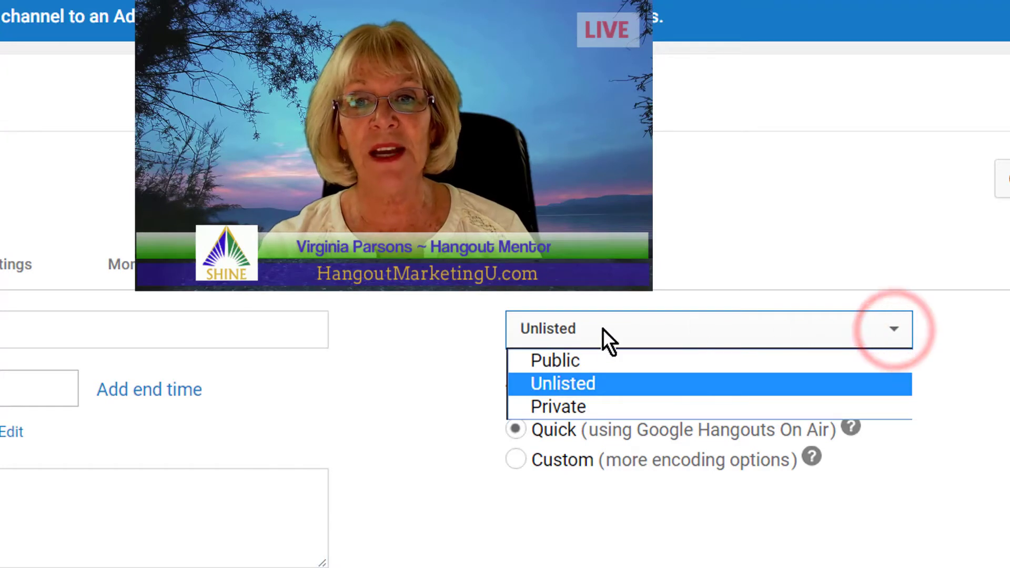
{"action": "left_click", "coordinate": [556, 364]}
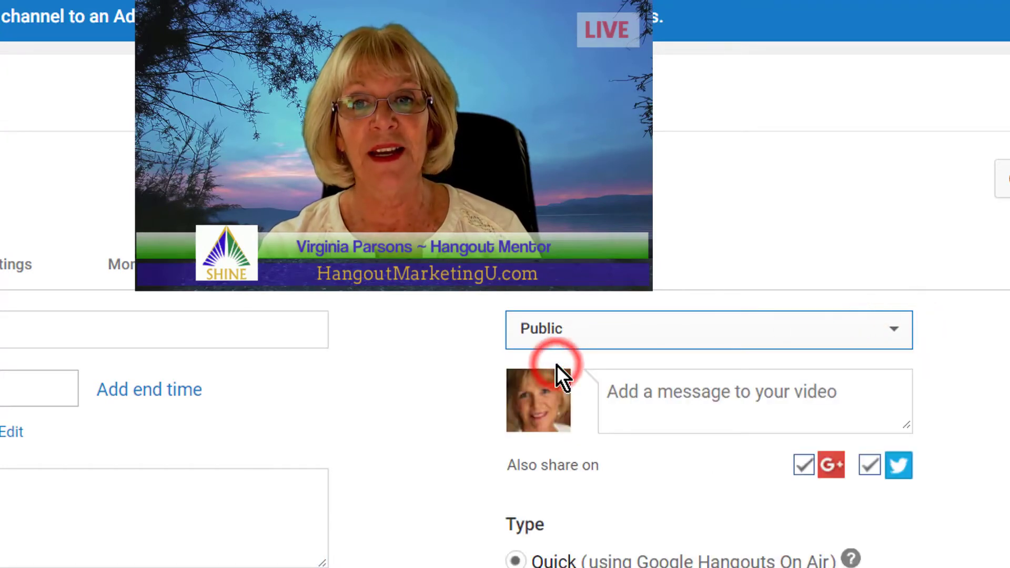
{"action": "left_click", "coordinate": [895, 331]}
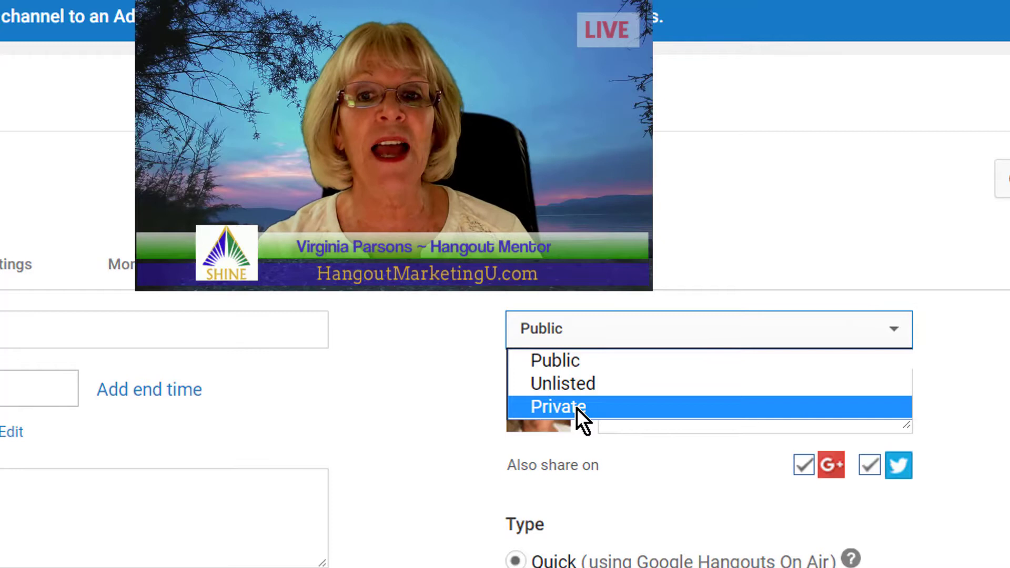
{"action": "left_click", "coordinate": [581, 386]}
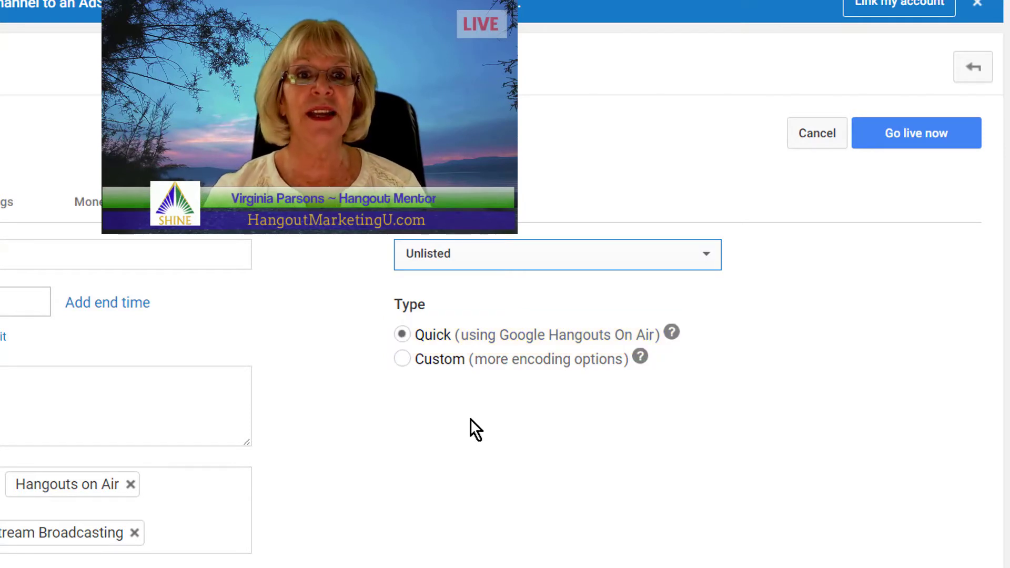
- Go live now with 'awesome title' and confirm launching the Hangout On Air
{"action": "left_click", "coordinate": [906, 137]}
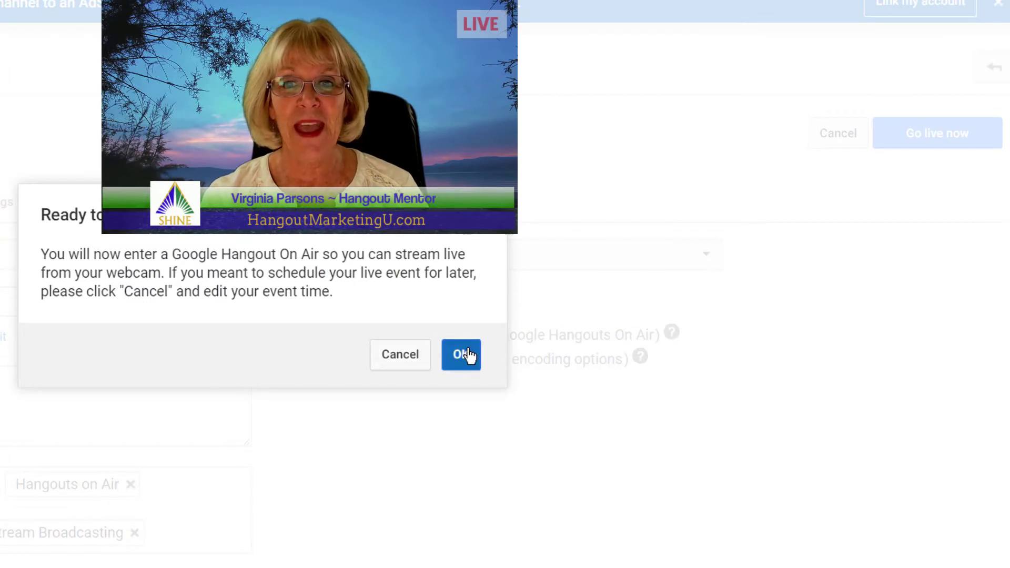
{"action": "left_click", "coordinate": [465, 351]}
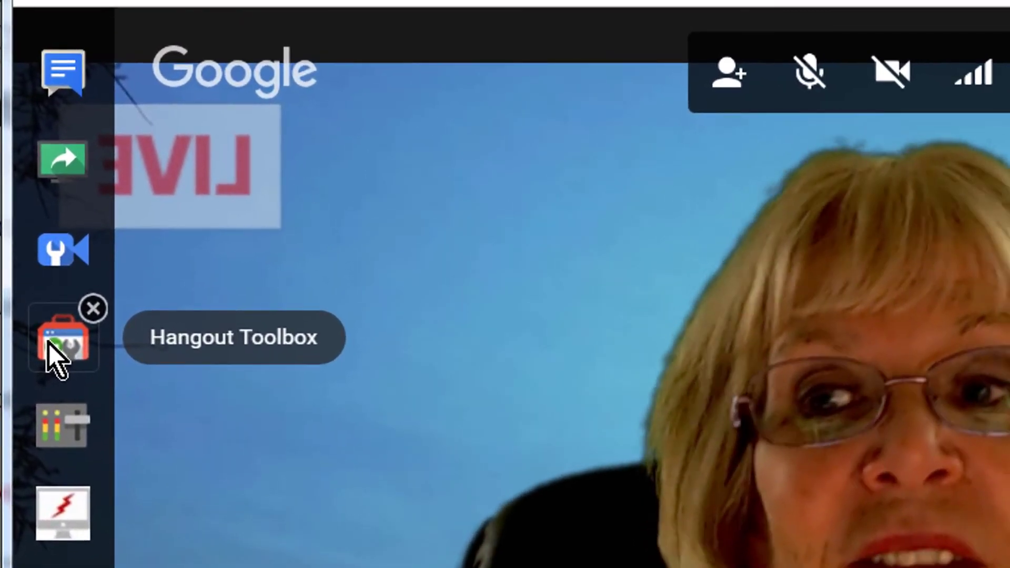
- In Hangout Toolbox's Lower Third tab, flip the webcam to normal orientation and switch Lower Third off
{"action": "left_click", "coordinate": [55, 363]}
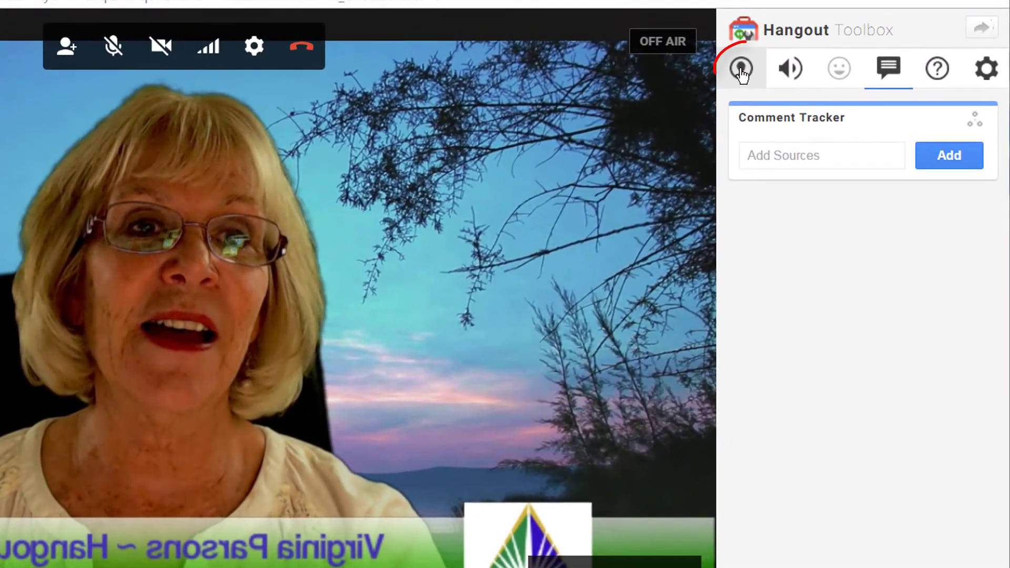
{"action": "left_click", "coordinate": [805, 56]}
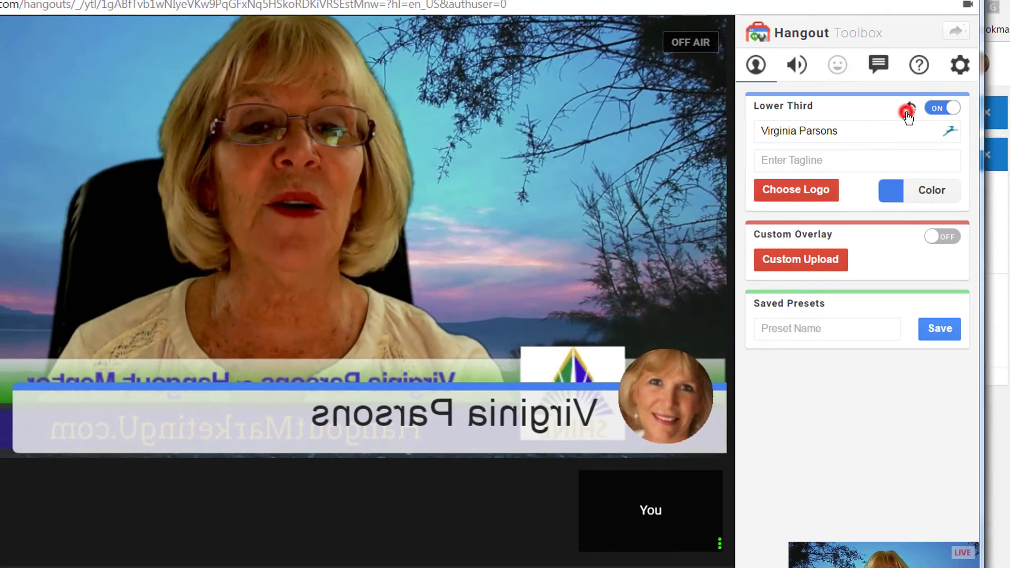
{"action": "left_click", "coordinate": [907, 113]}
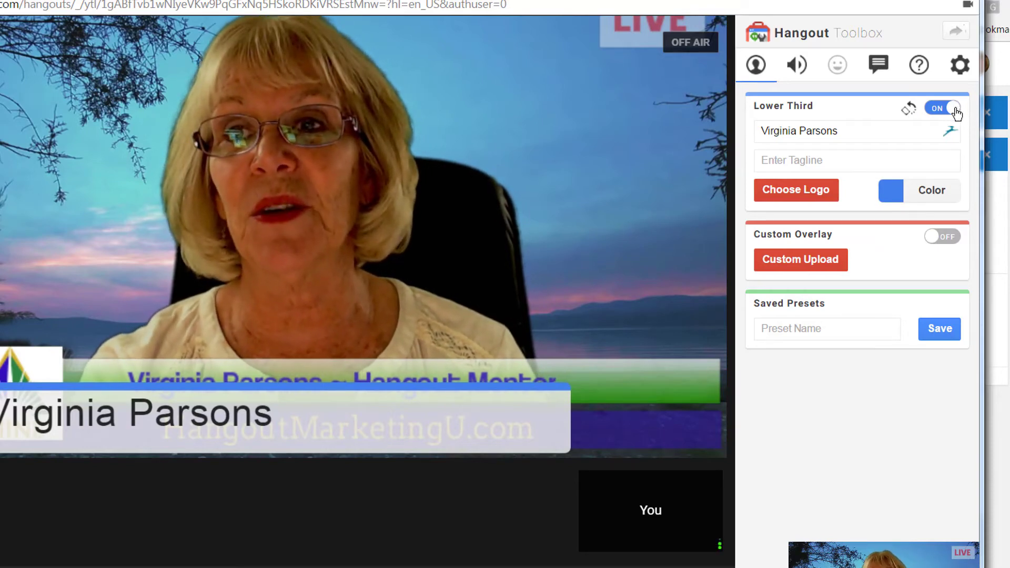
{"action": "left_click", "coordinate": [953, 109]}
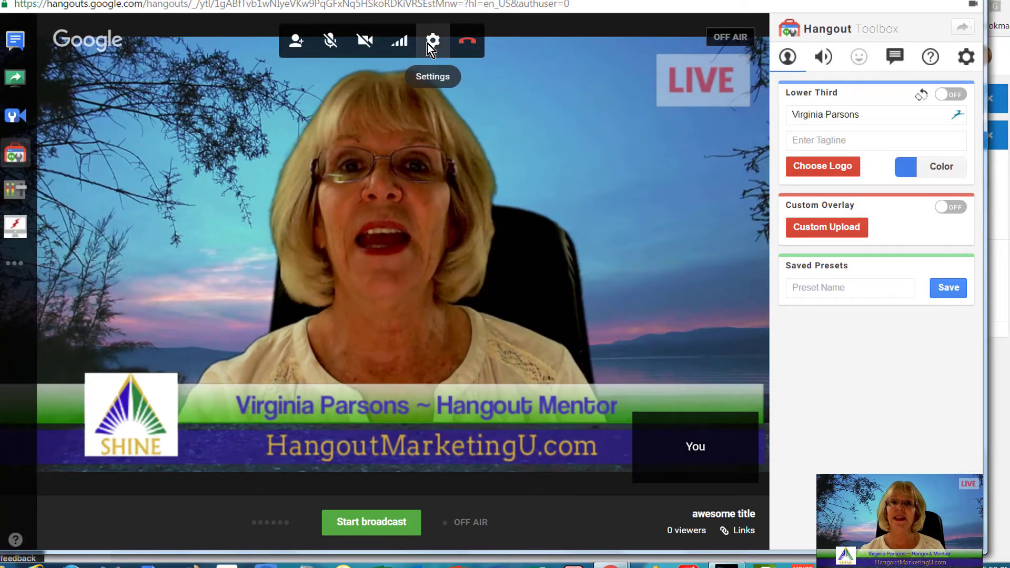
- Confirm camera XSplitBroadcaster and Yeti microphone, play a test sound, and save device settings
{"action": "left_click", "coordinate": [429, 42]}
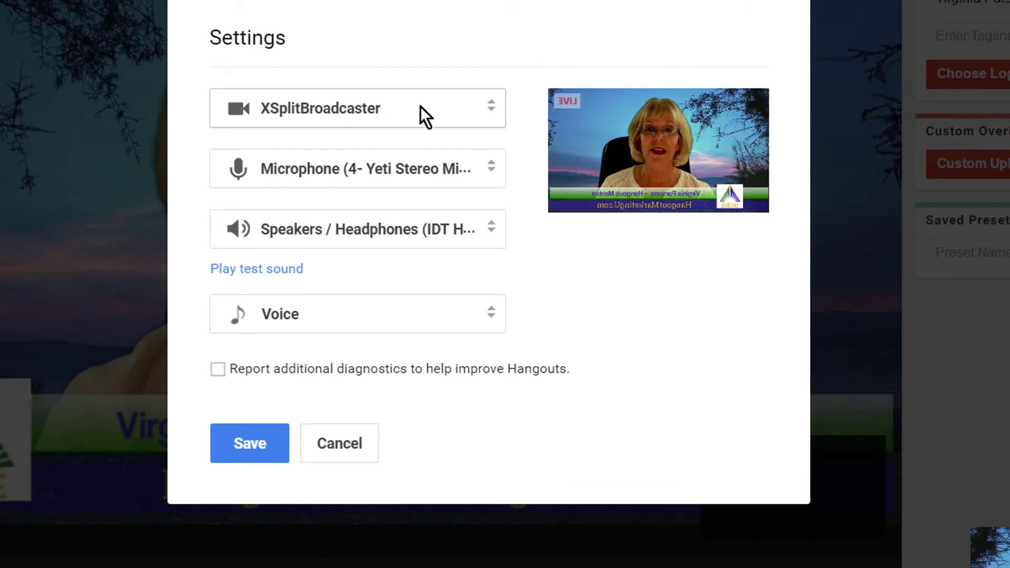
{"action": "left_click", "coordinate": [492, 109]}
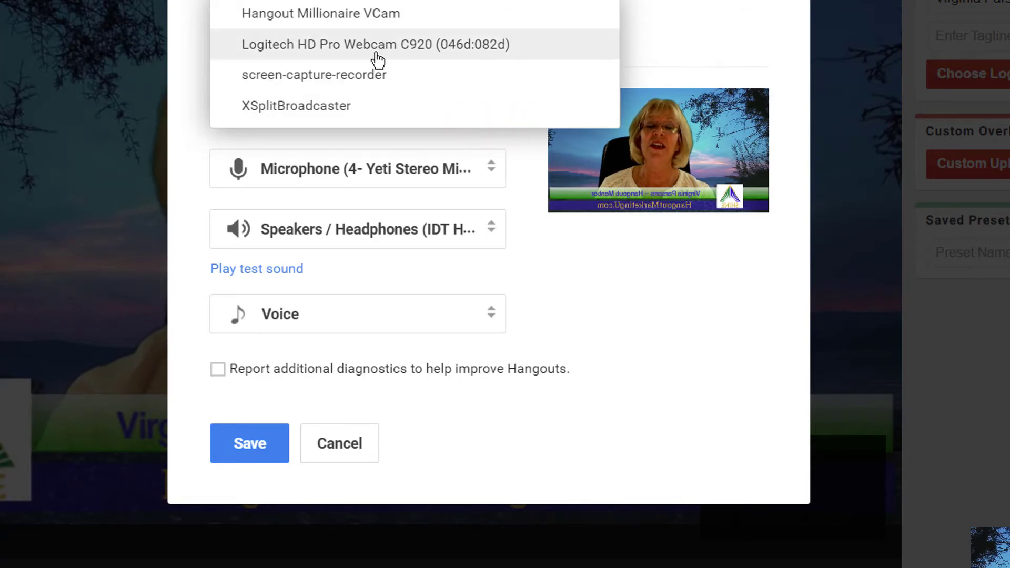
{"action": "left_click", "coordinate": [655, 20]}
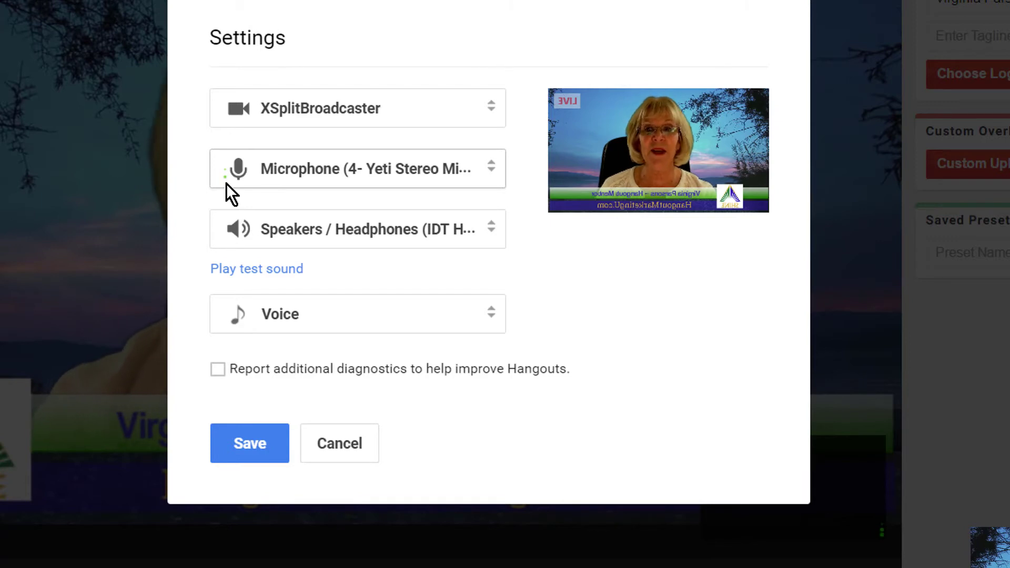
{"action": "left_click", "coordinate": [491, 171]}
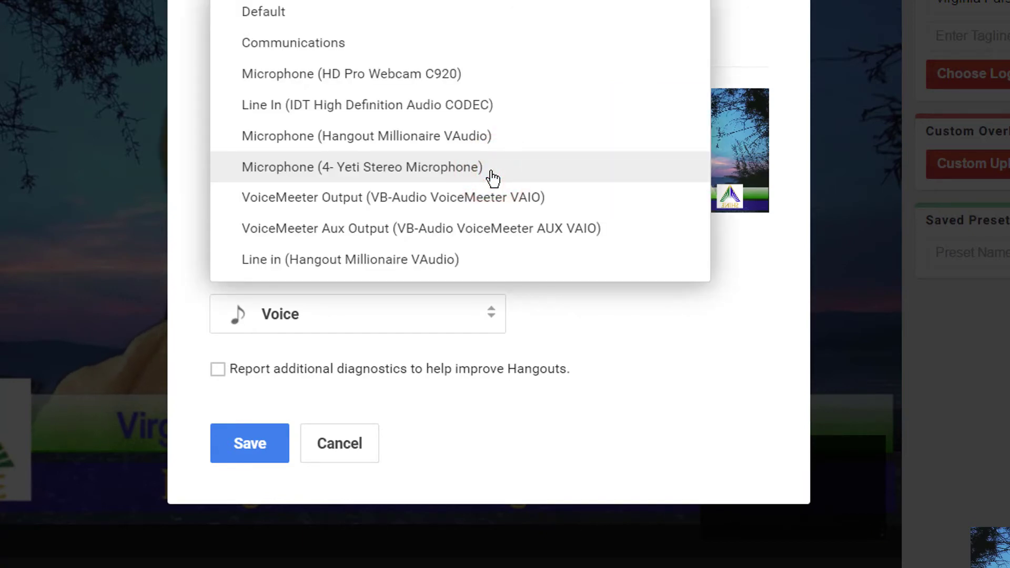
{"action": "left_click", "coordinate": [754, 26]}
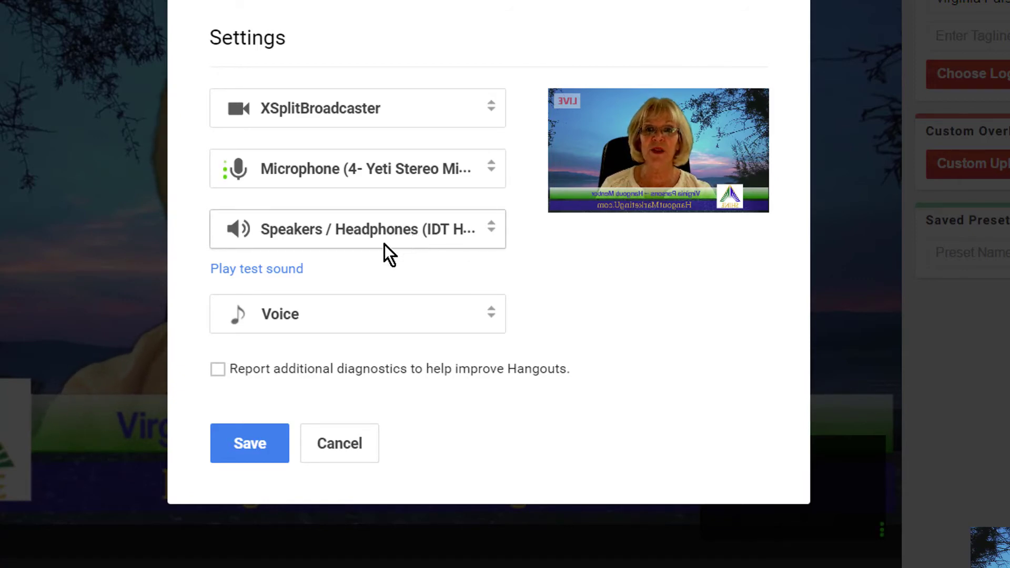
{"action": "left_click", "coordinate": [250, 269]}
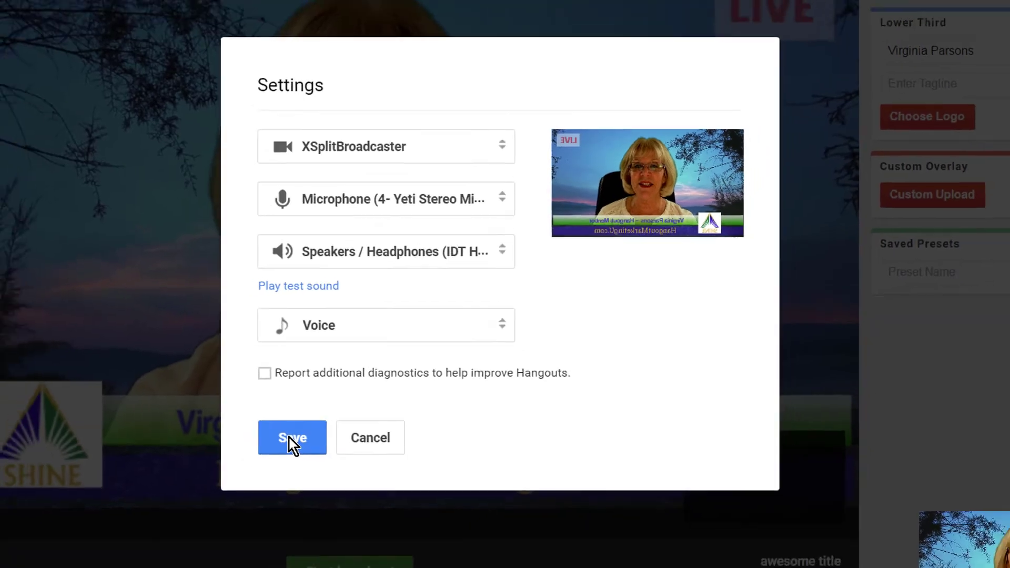
{"action": "left_click", "coordinate": [249, 443]}
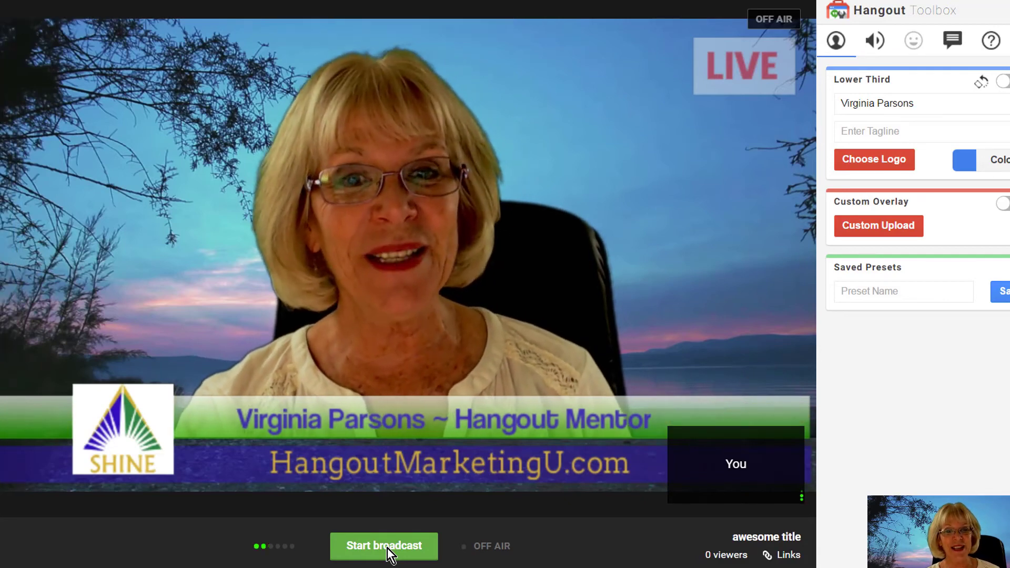
- Broadcast the hangout live to YouTube, confirming the dialog, then stop the broadcast
{"action": "left_click", "coordinate": [387, 547]}
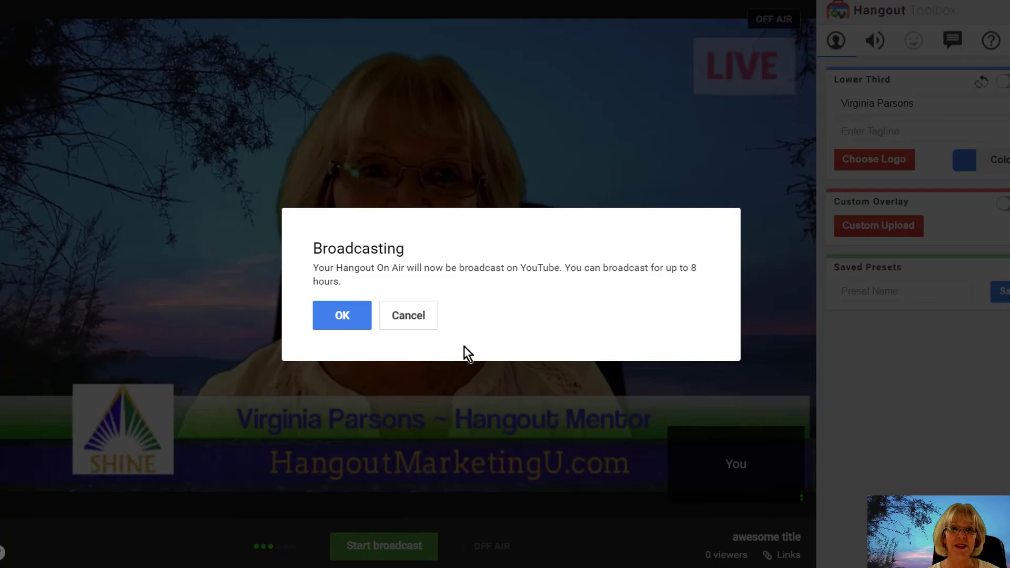
{"action": "left_click", "coordinate": [342, 315]}
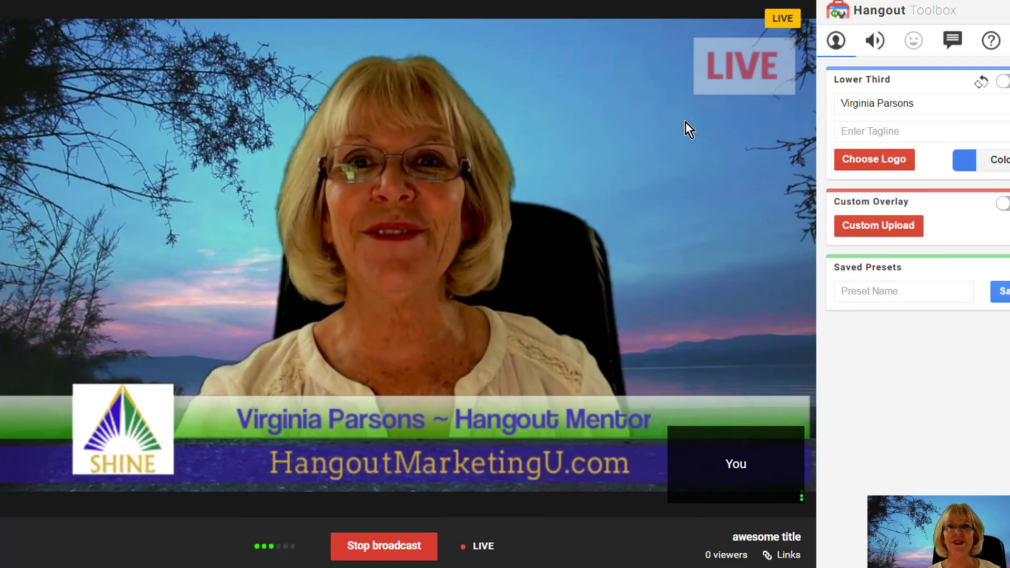
{"action": "left_click", "coordinate": [383, 545]}
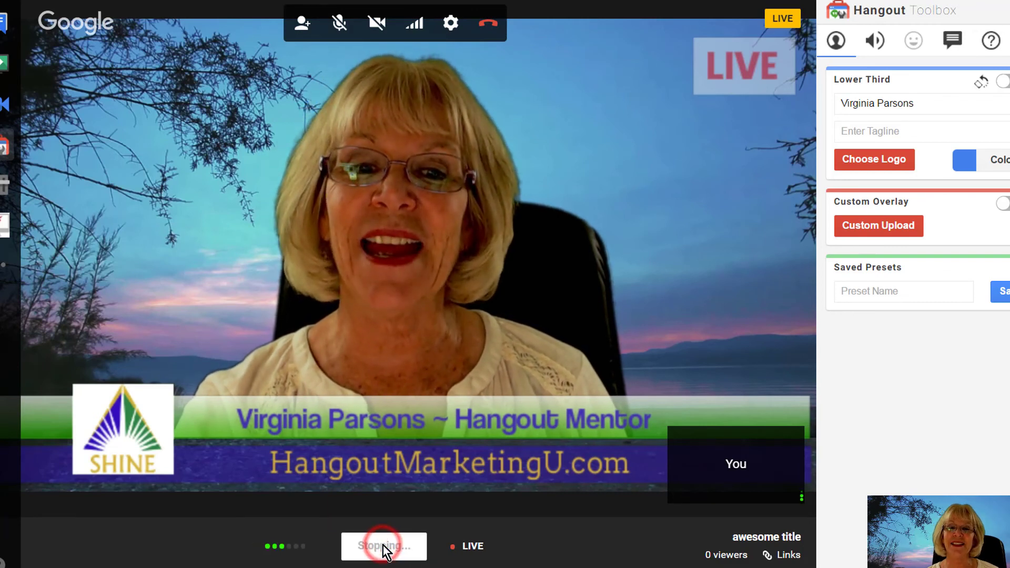